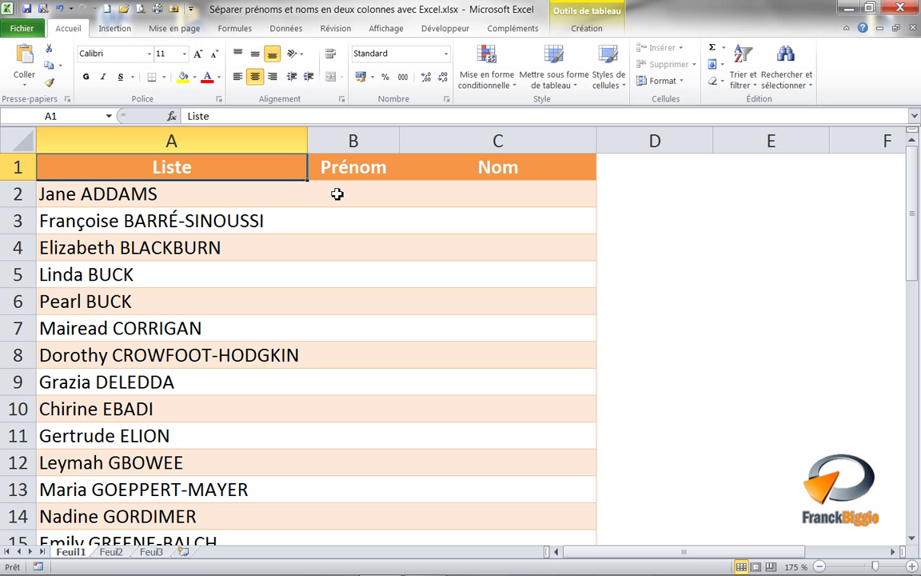
Insert an empty GAUCHE text function into B2, the first Prénom cell.
left_click(337, 193)
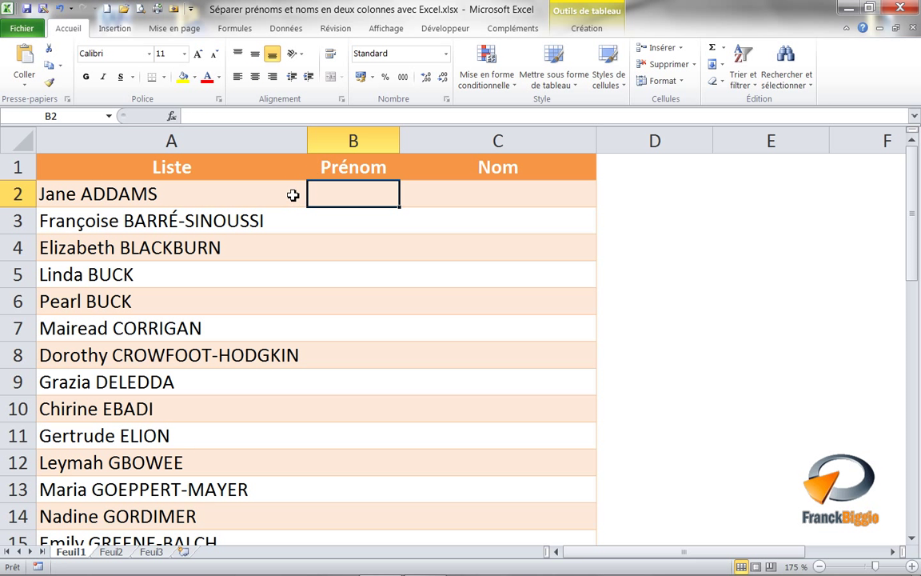
left_click(237, 28)
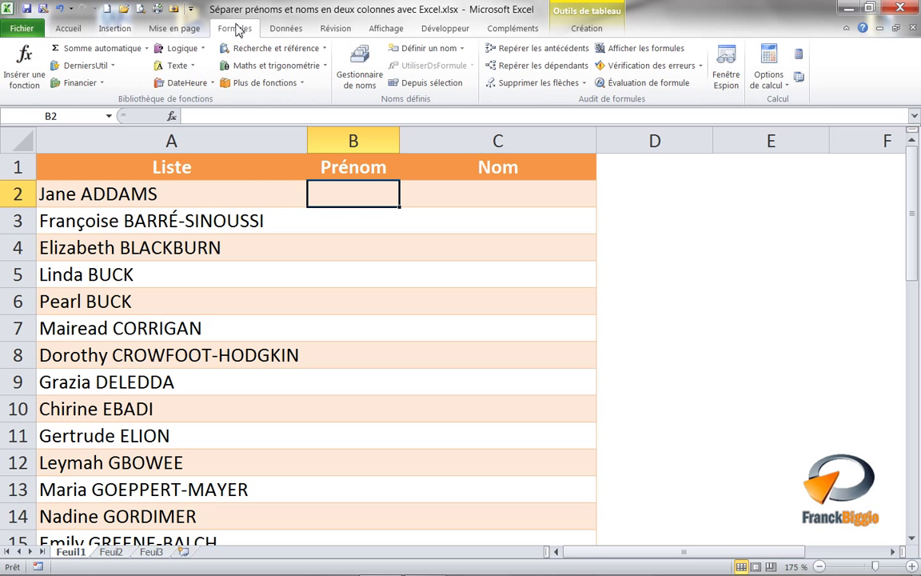
left_click(193, 66)
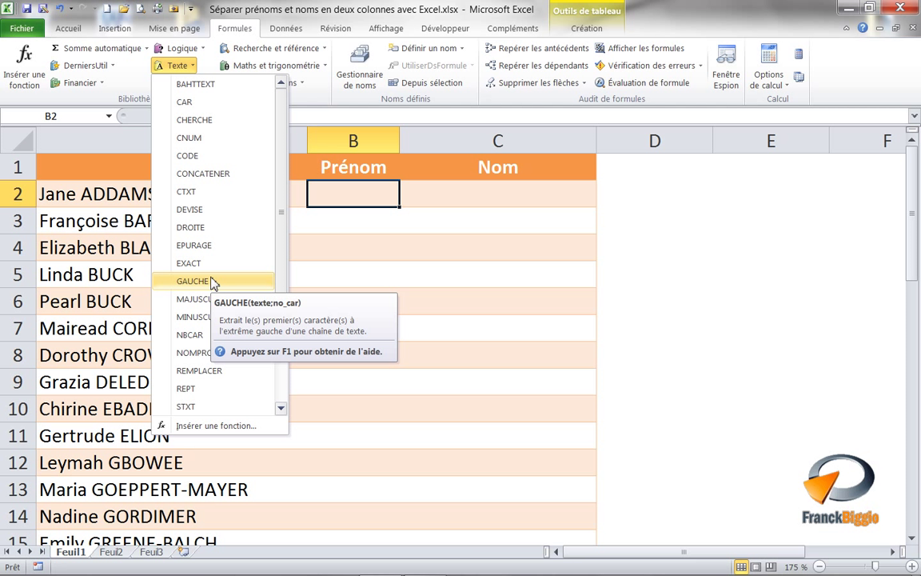
left_click(213, 283)
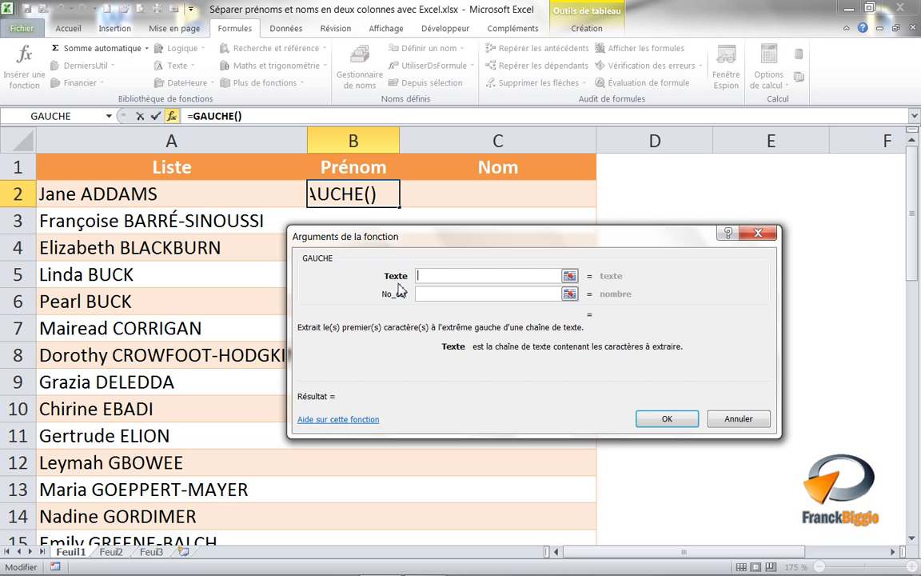
left_click(135, 197)
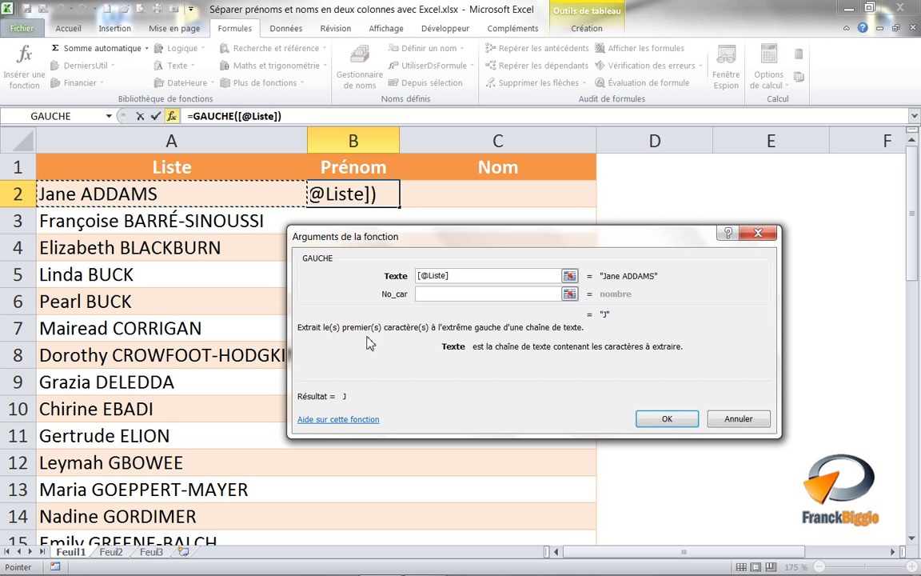
left_click(424, 295)
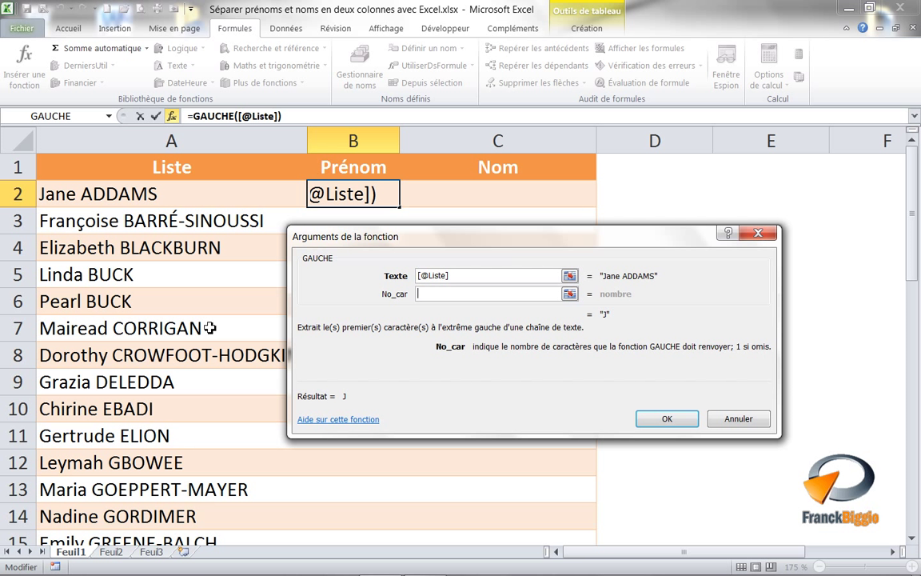
left_click(109, 117)
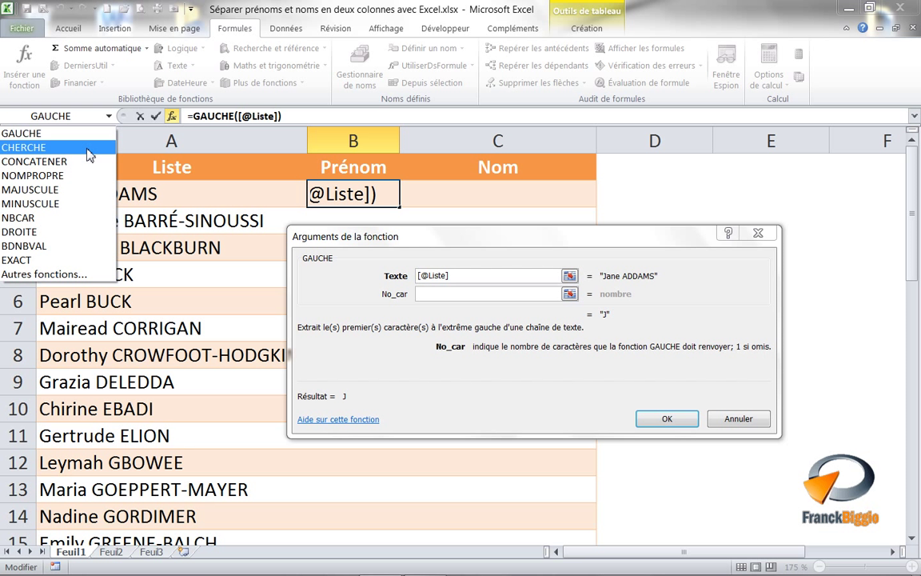
Nest CHERCHE from the full function catalogue as GAUCHE's character count.
left_click(44, 274)
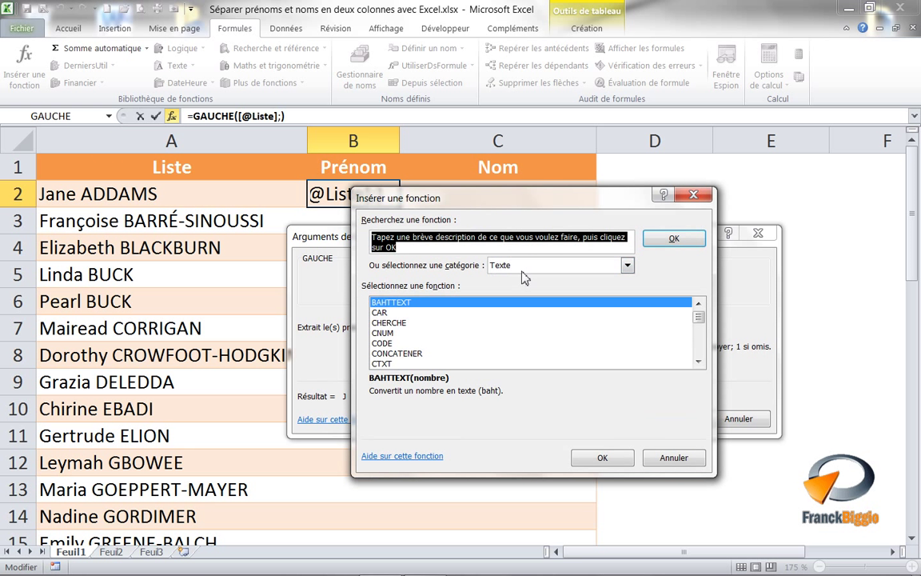
left_click(416, 323)
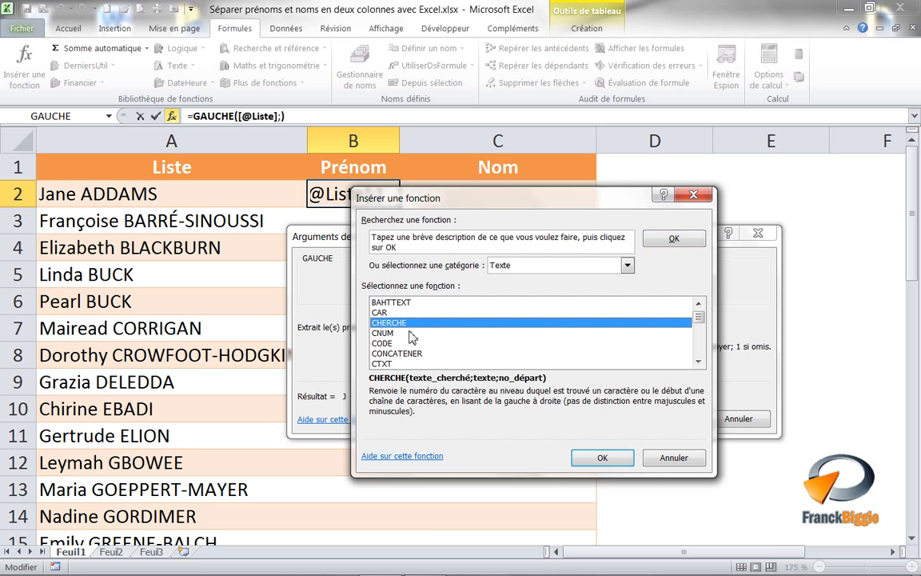
left_click(602, 457)
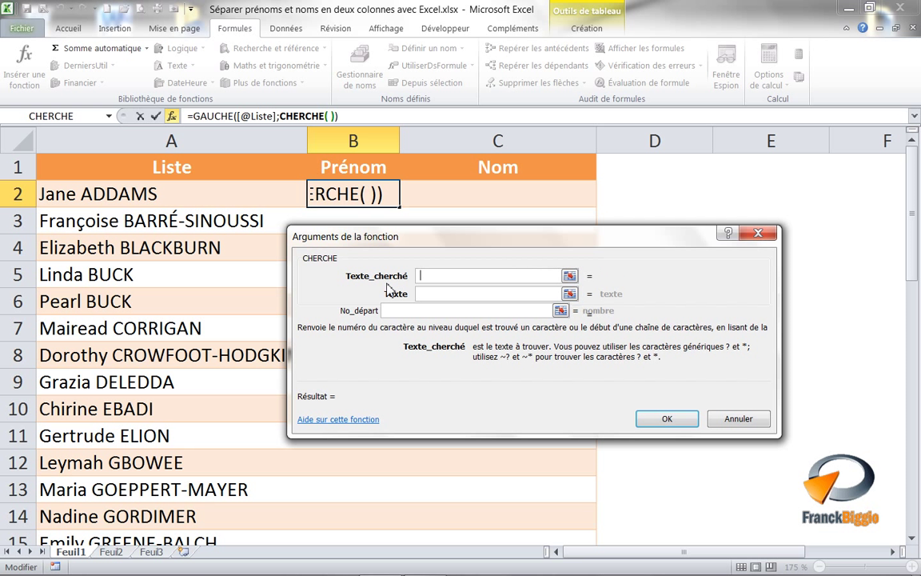
left_click(416, 296)
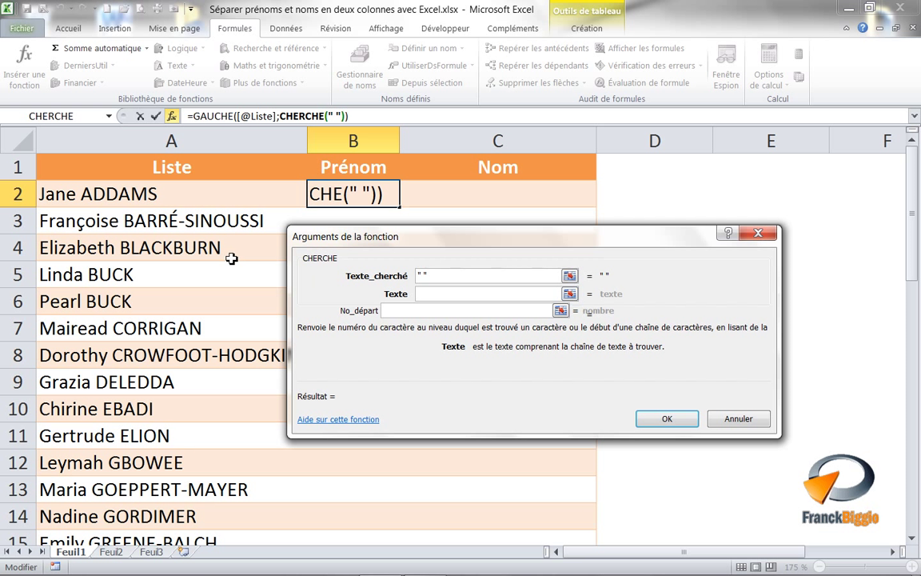
left_click(188, 197)
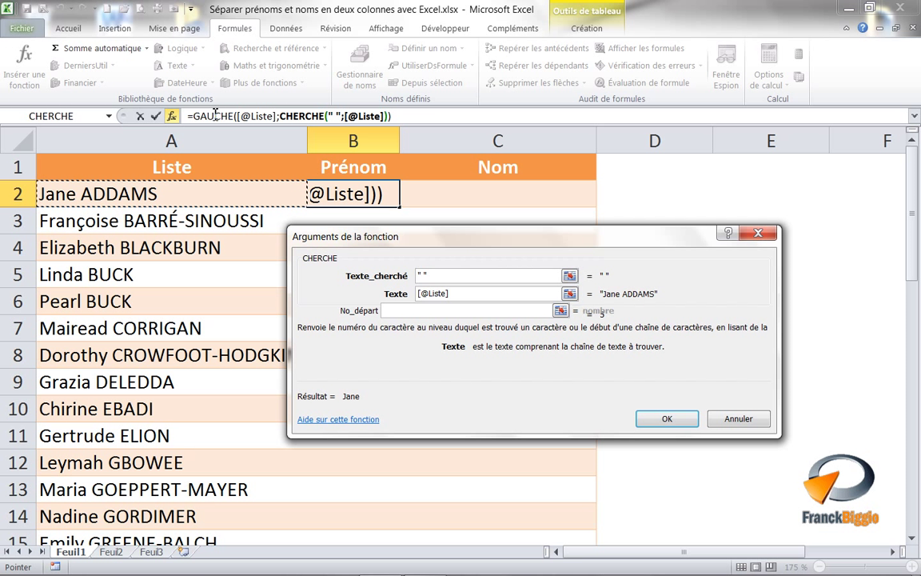
left_click(215, 116)
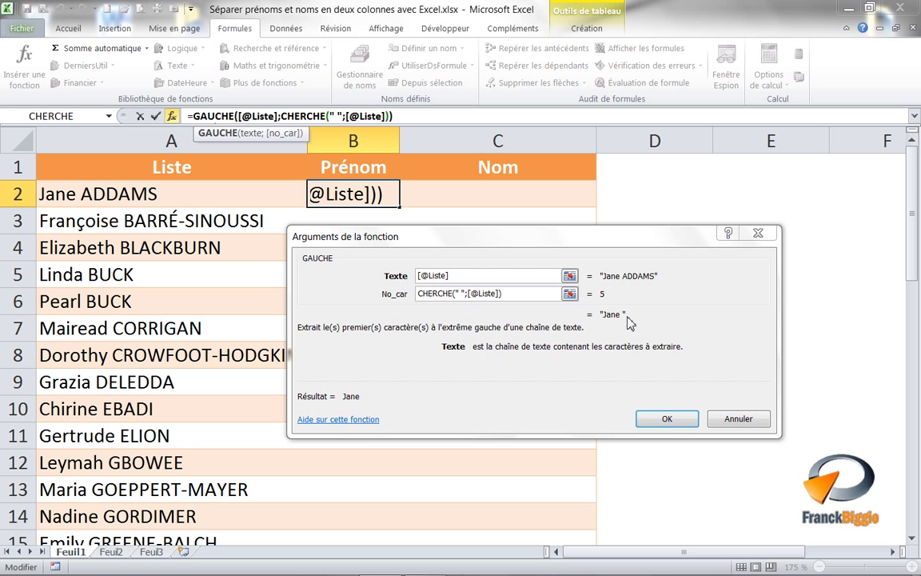
Append -1 to GAUCHE's character count and confirm, filling Prénom with first names.
left_click(545, 295)
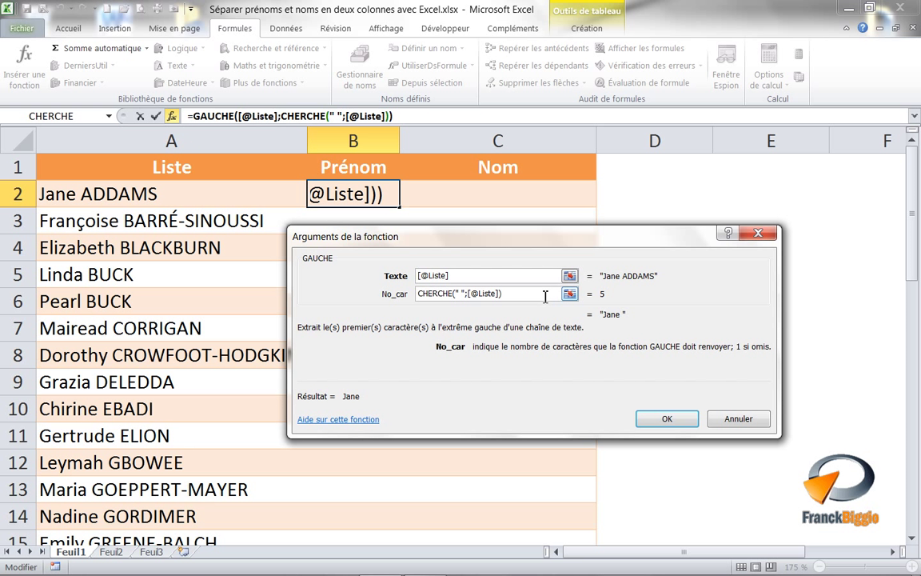
type("-")
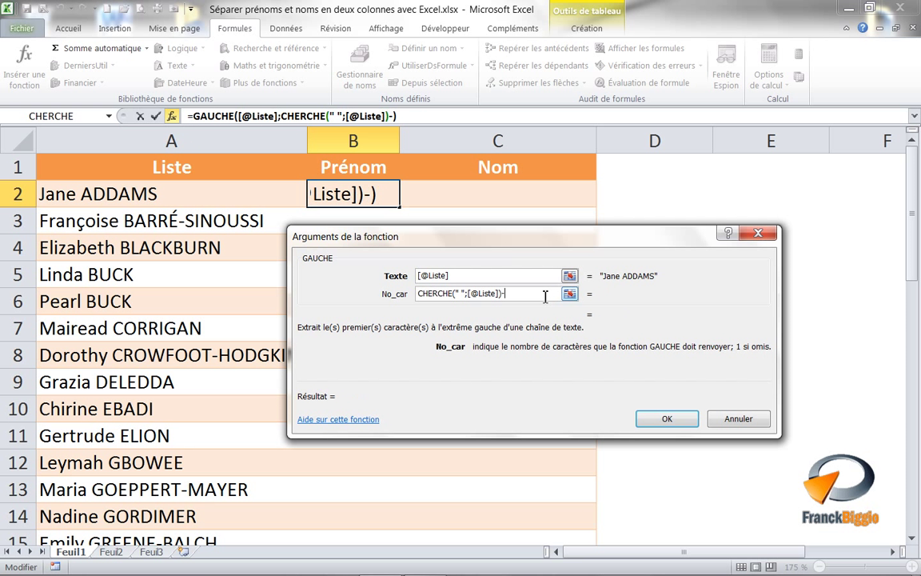
type("1")
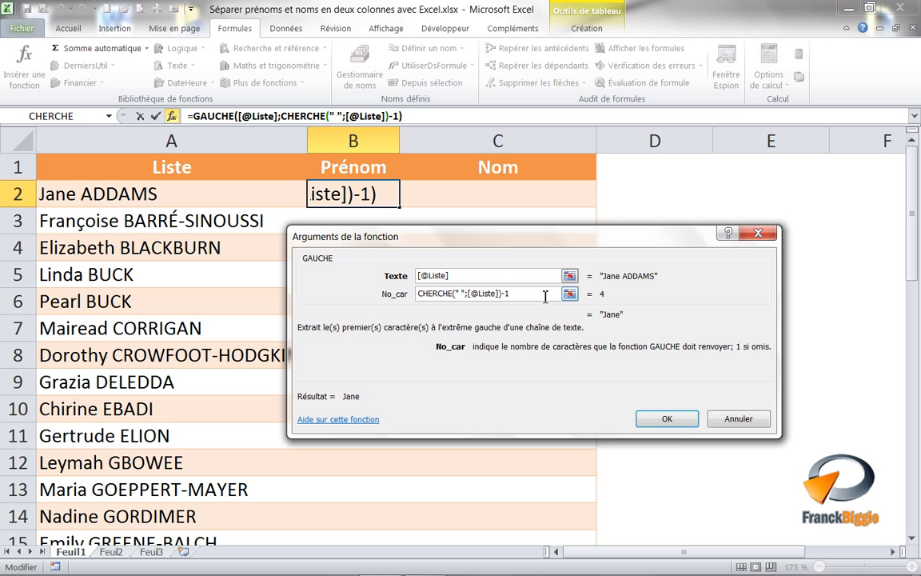
left_click(659, 423)
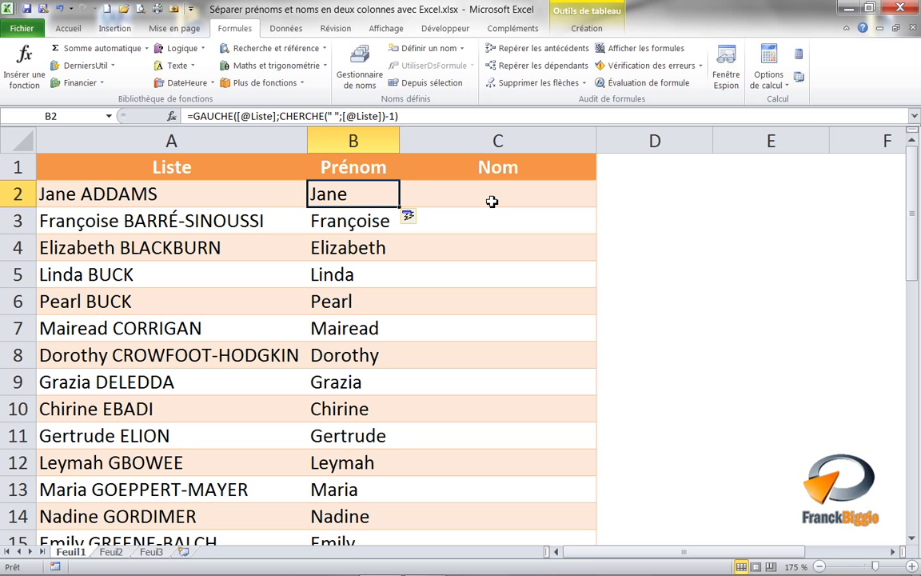
left_click(492, 202)
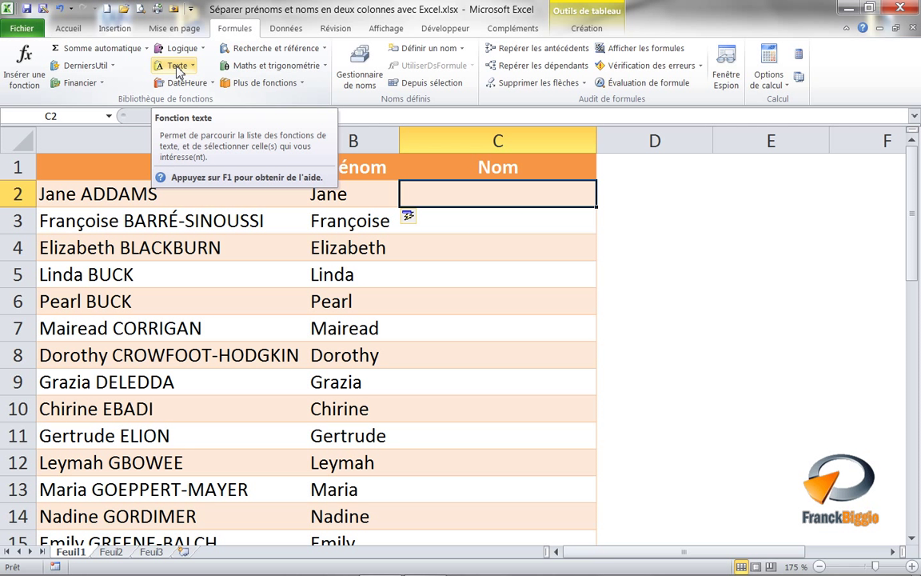
left_click(178, 72)
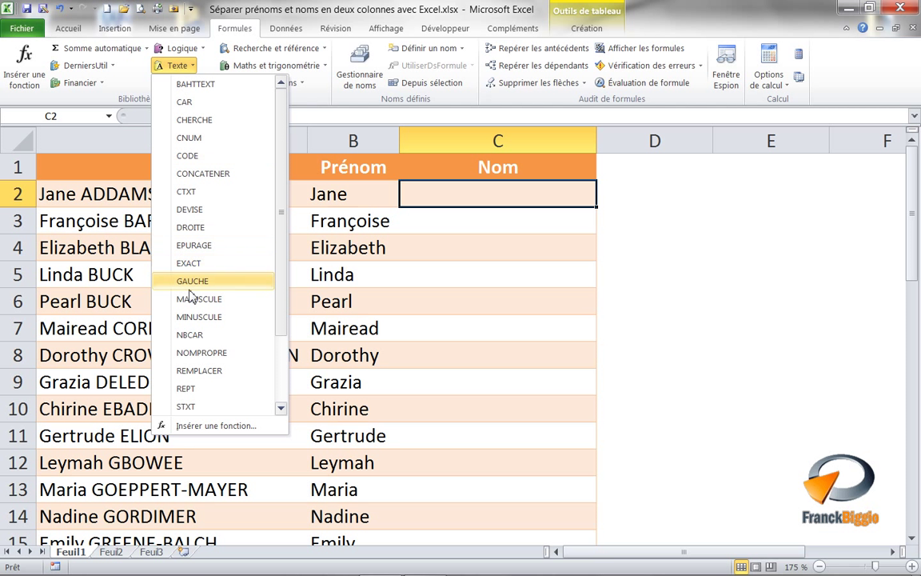
left_click(204, 232)
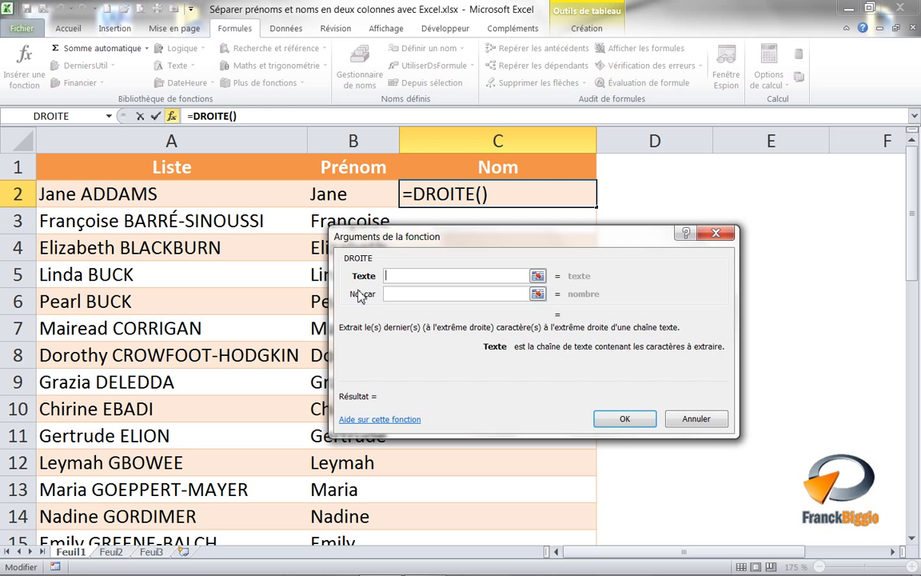
left_click(144, 194)
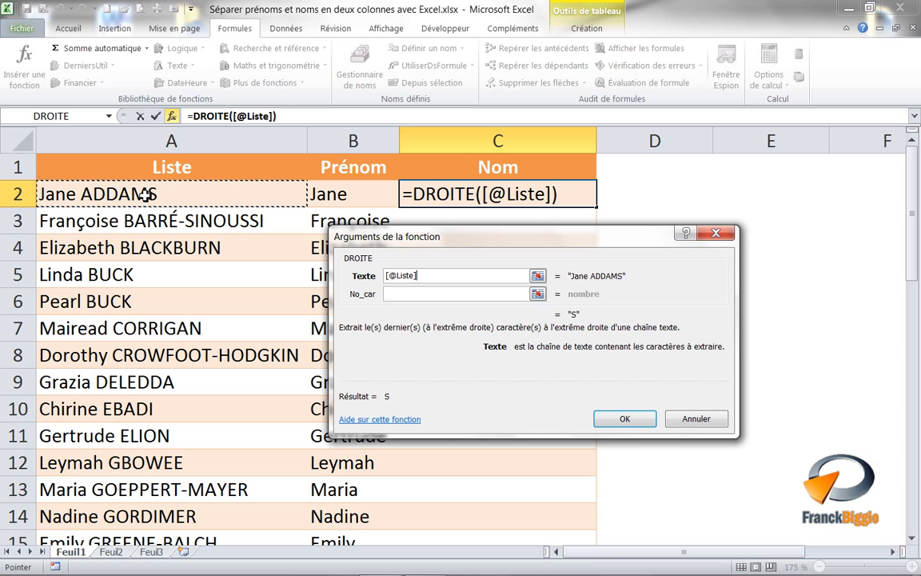
Move to DROITE's character-count argument to nest a function there.
left_click(394, 294)
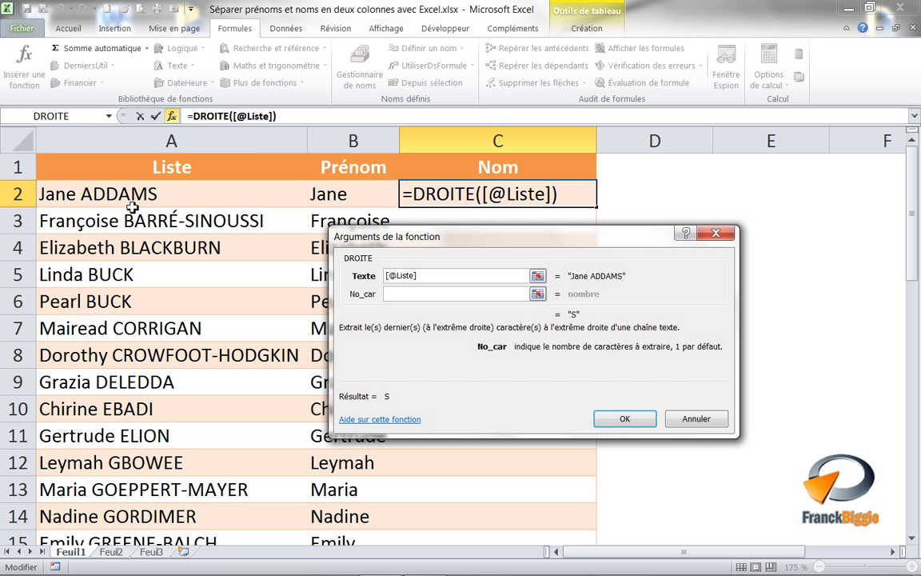
left_click(110, 117)
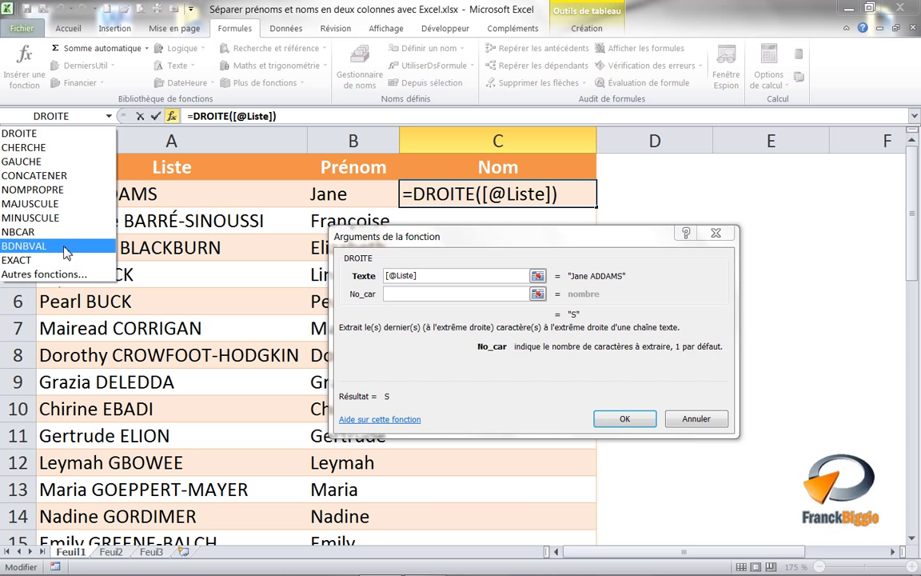
left_click(70, 240)
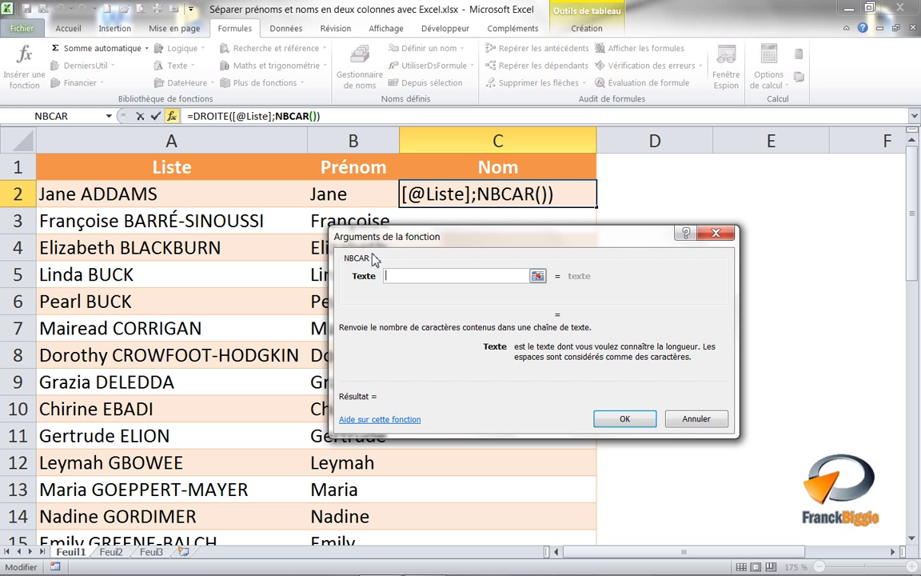
left_click(226, 197)
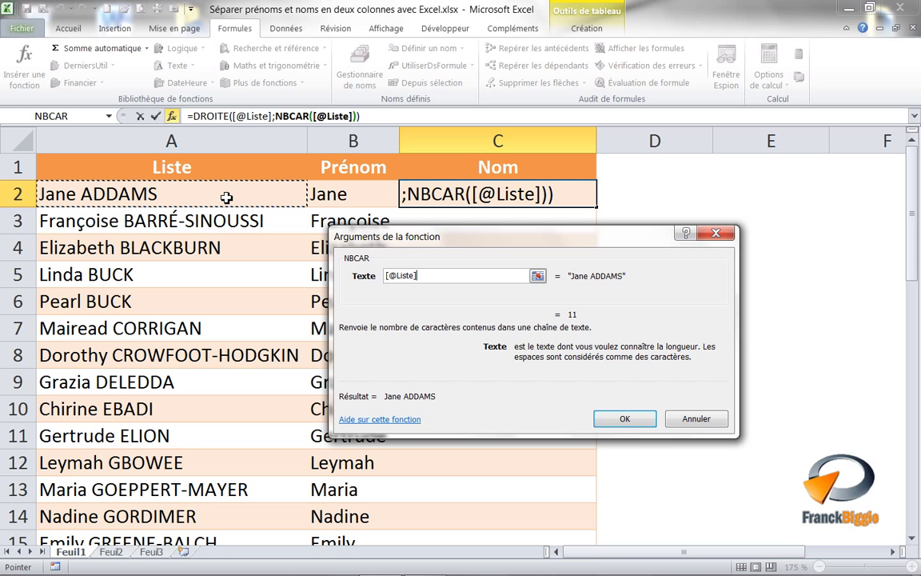
left_click(220, 120)
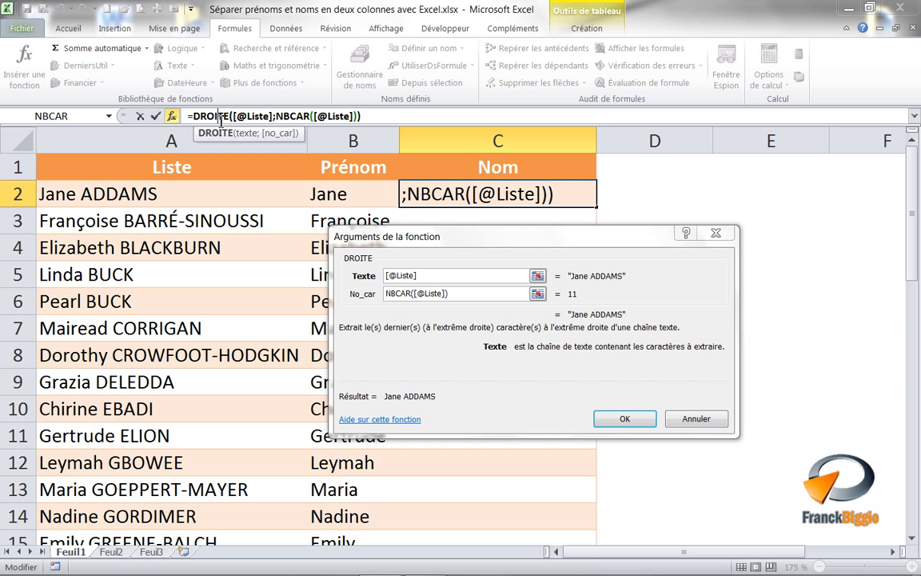
left_click(456, 295)
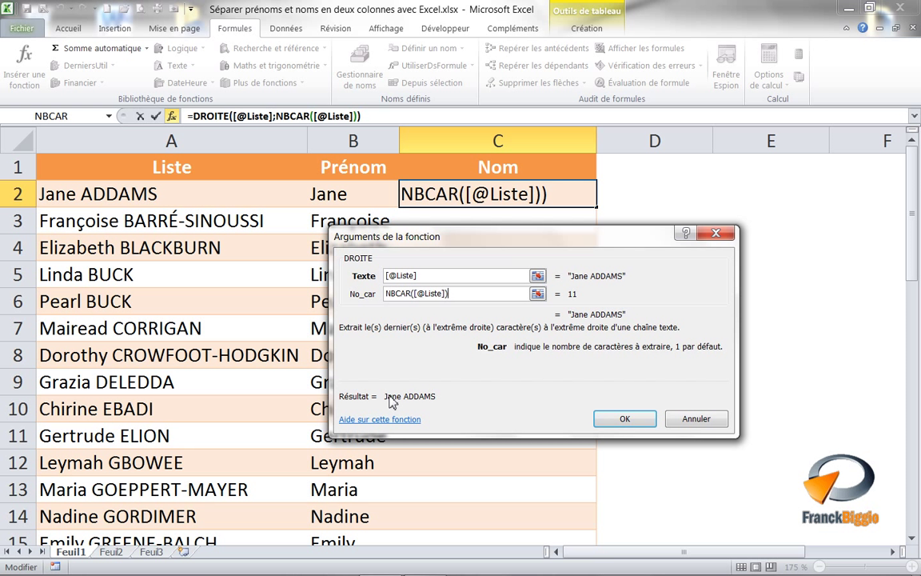
type("-")
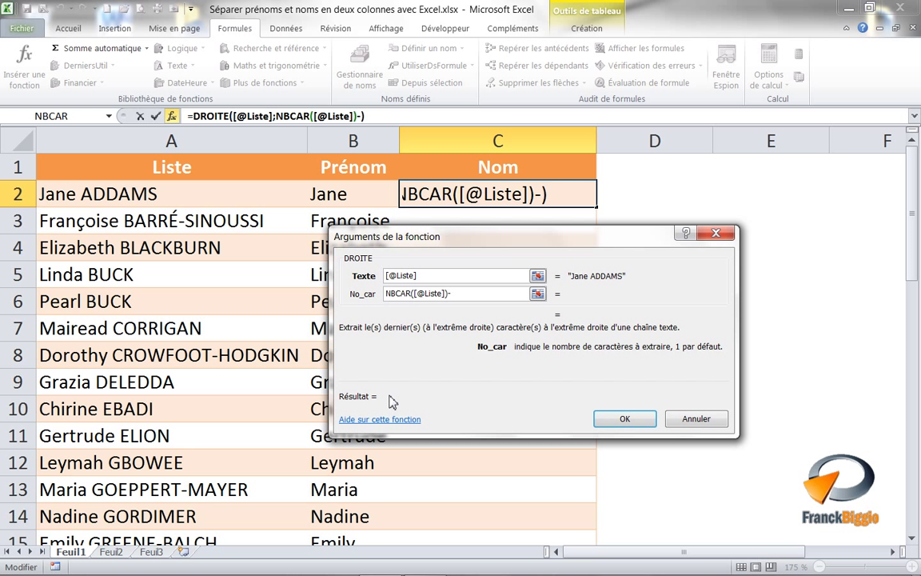
left_click(112, 117)
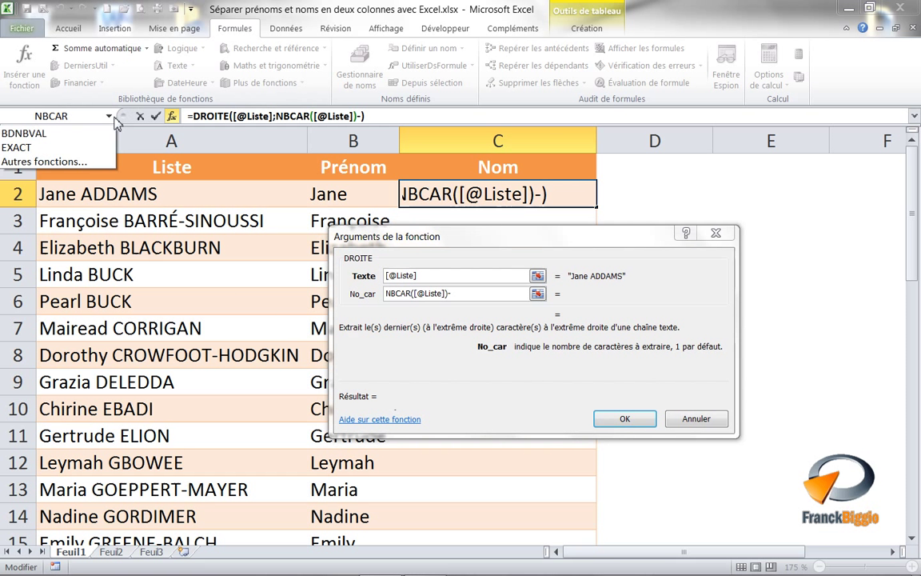
left_click(102, 156)
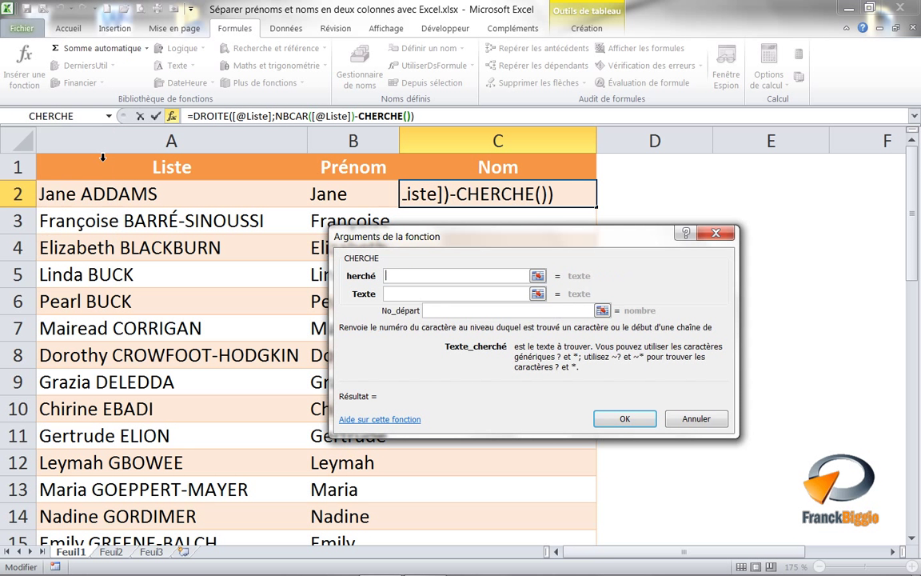
left_click(392, 296)
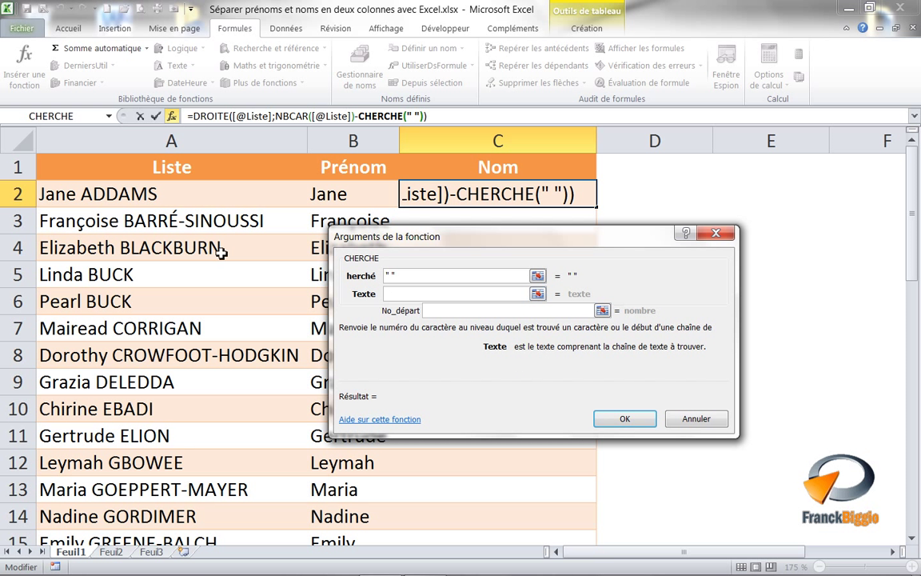
left_click(183, 199)
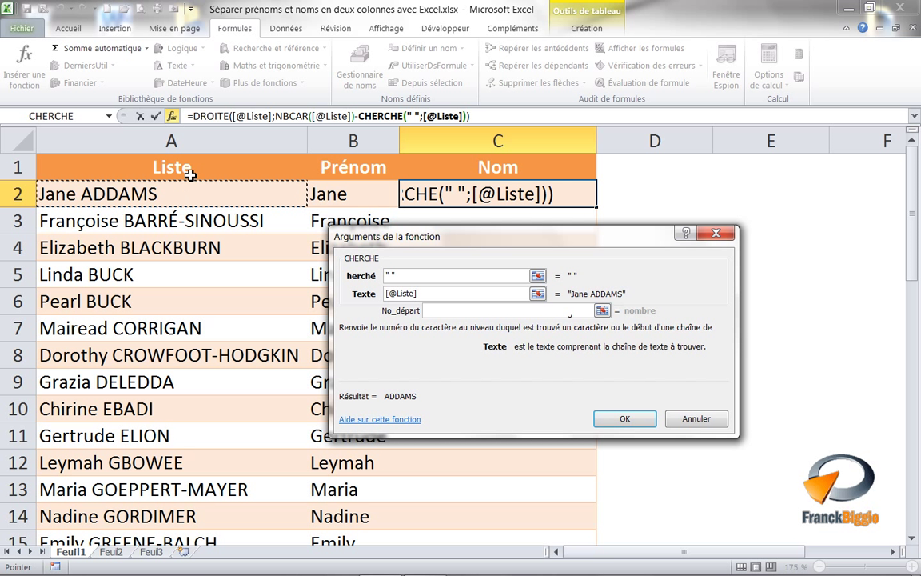
left_click(212, 117)
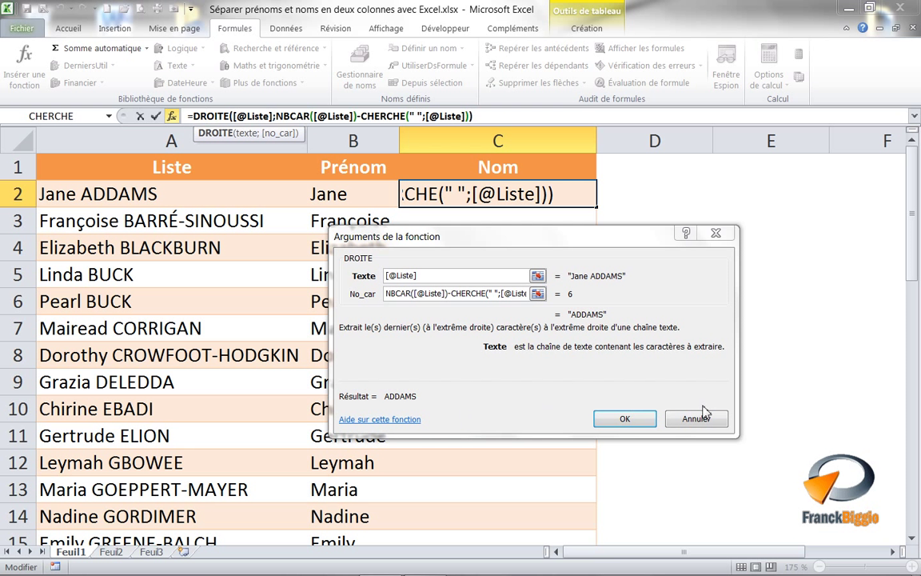
left_click(649, 422)
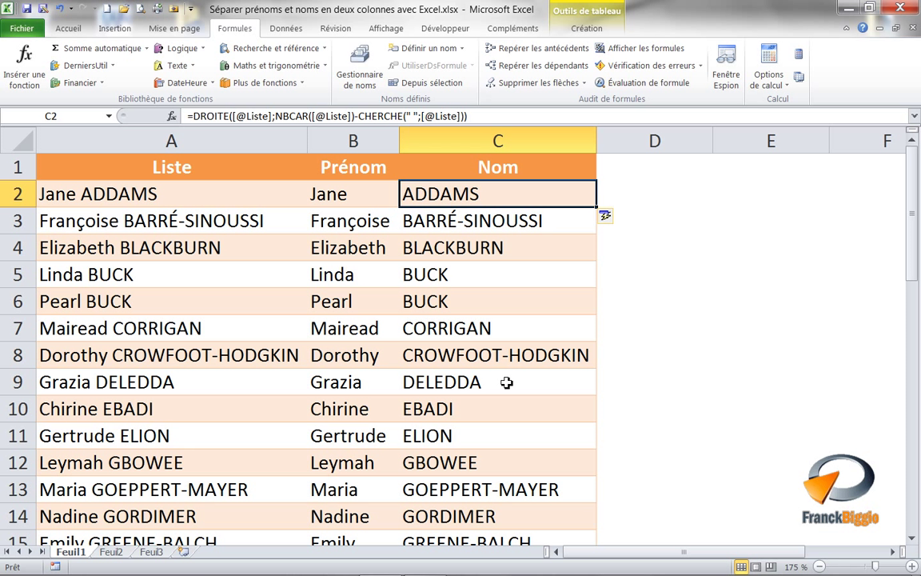